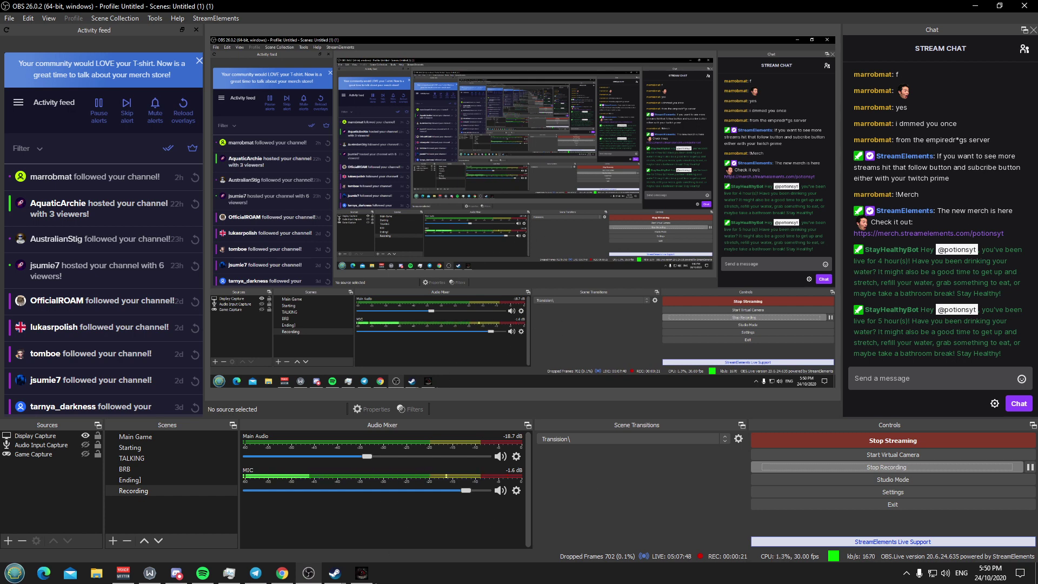
# Step: Bring the Amnesia: Rebirth game window, with its debug toolbar, to the front
pyautogui.hotkey('alt', 'Tab')
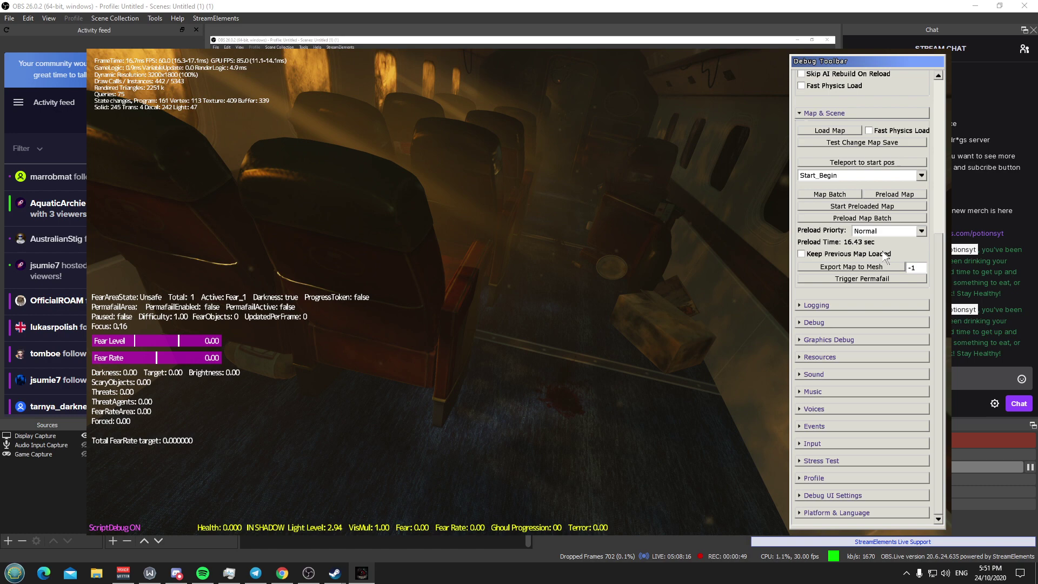
pyautogui.scroll(5, 861, 221)
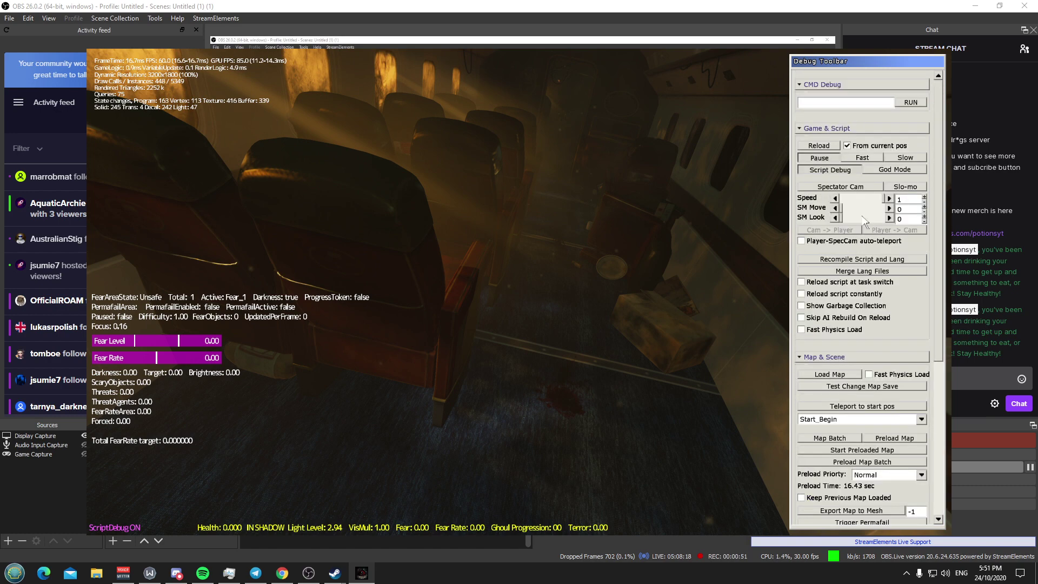
pyautogui.scroll(-5, 876, 262)
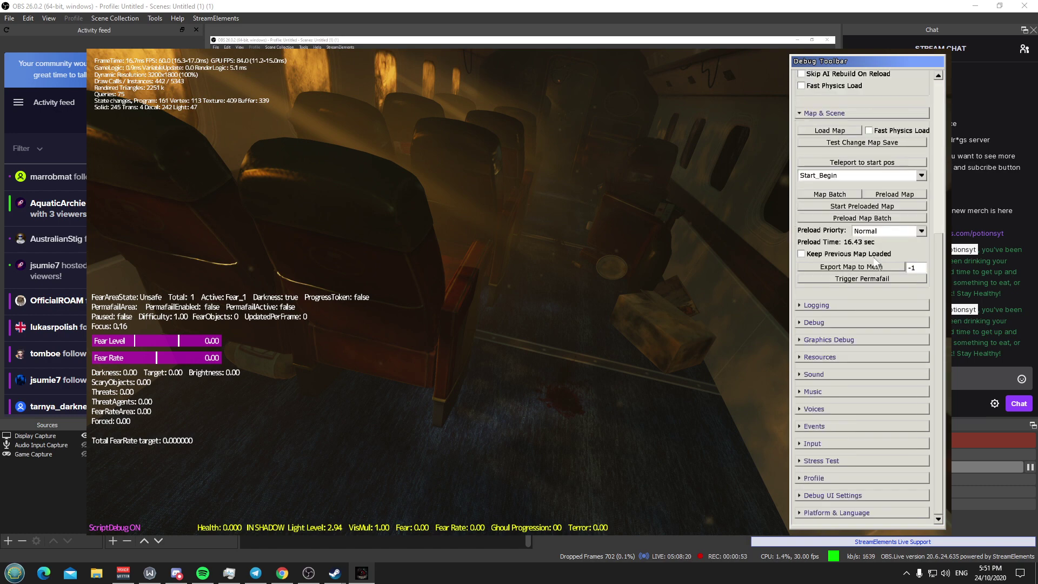
# Step: Expand the Logging section and open the HPL Log list
pyautogui.click(859, 307)
pyautogui.click(848, 323)
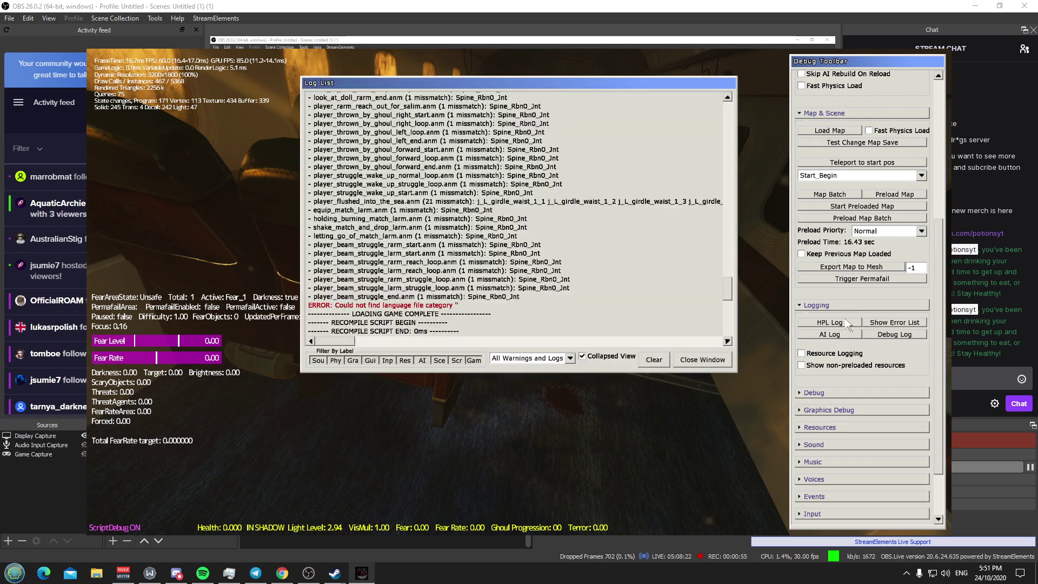
pyautogui.scroll(5, 532, 234)
pyautogui.scroll(3, 532, 234)
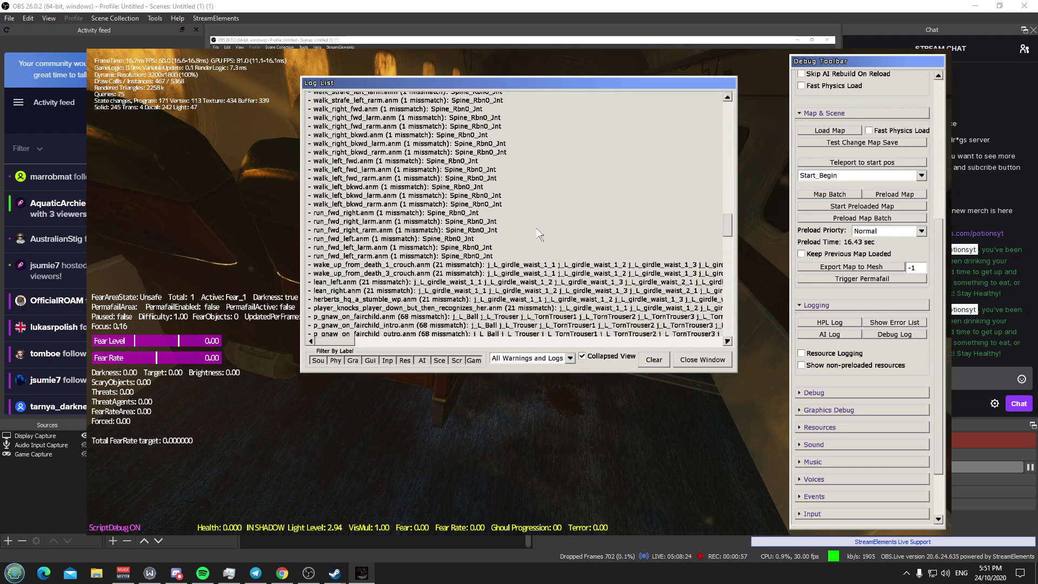
pyautogui.scroll(3, 544, 235)
pyautogui.scroll(3, 559, 237)
pyautogui.scroll(3, 579, 237)
pyautogui.scroll(5, 580, 238)
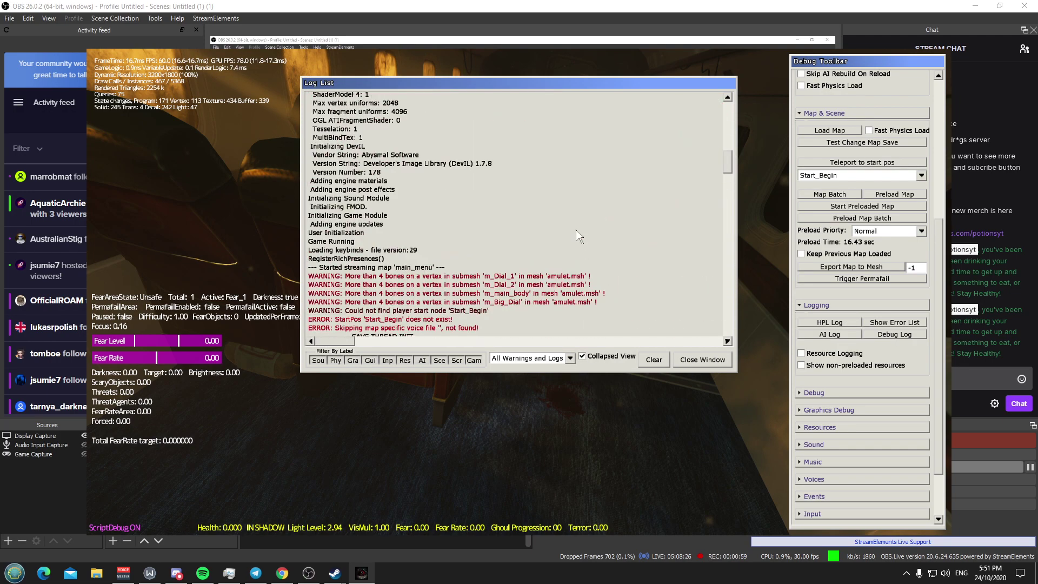
pyautogui.scroll(3, 580, 239)
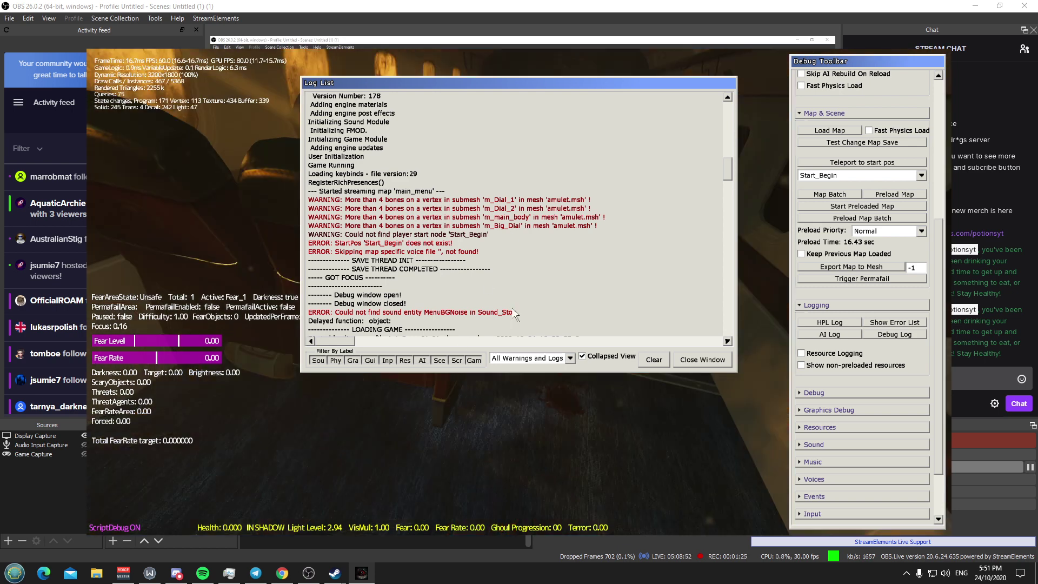
pyautogui.scroll(-5, 513, 312)
pyautogui.scroll(2, 513, 308)
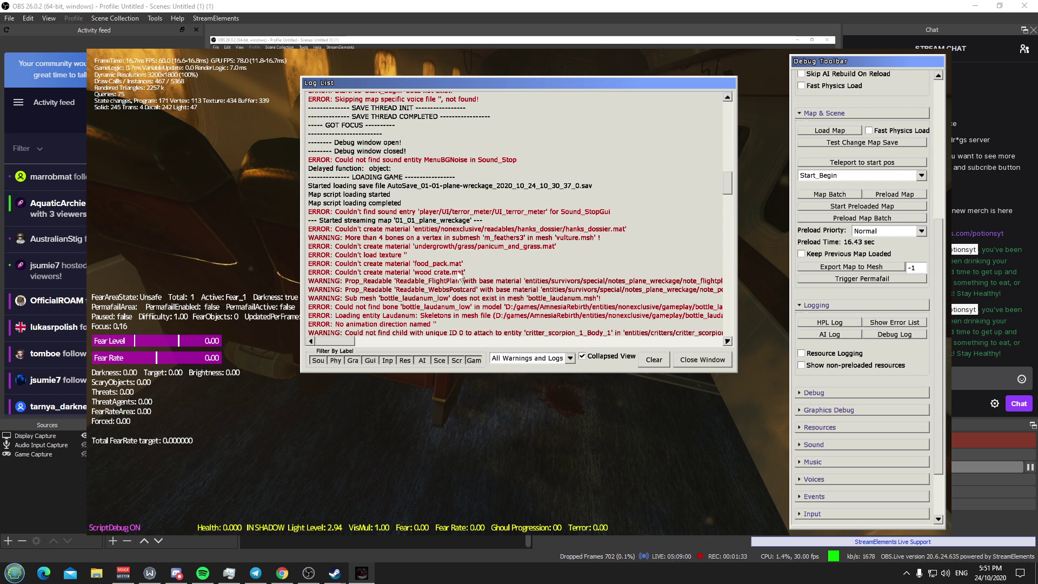
pyautogui.scroll(-3, 461, 276)
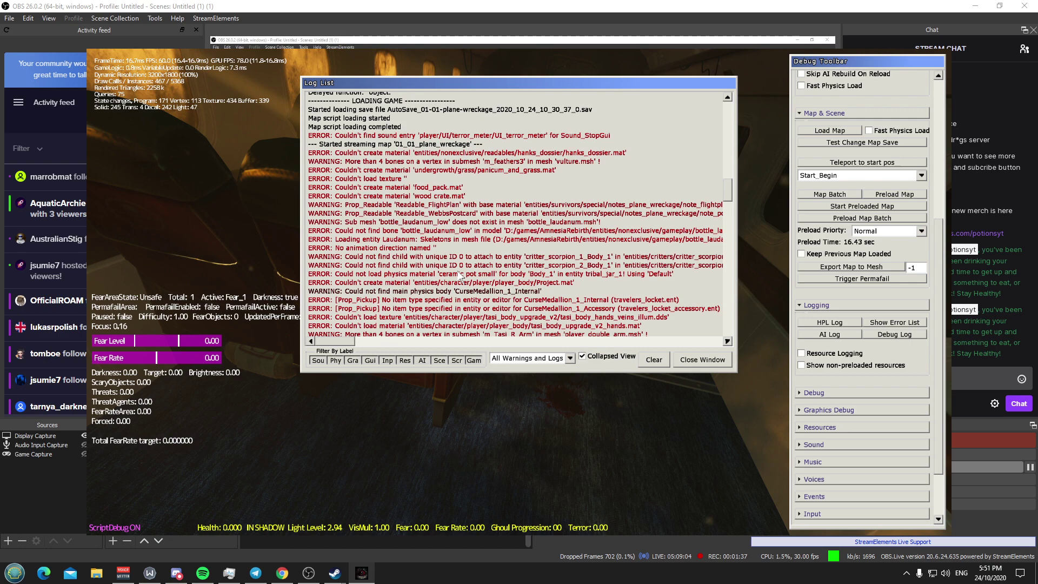
pyautogui.scroll(-3, 458, 276)
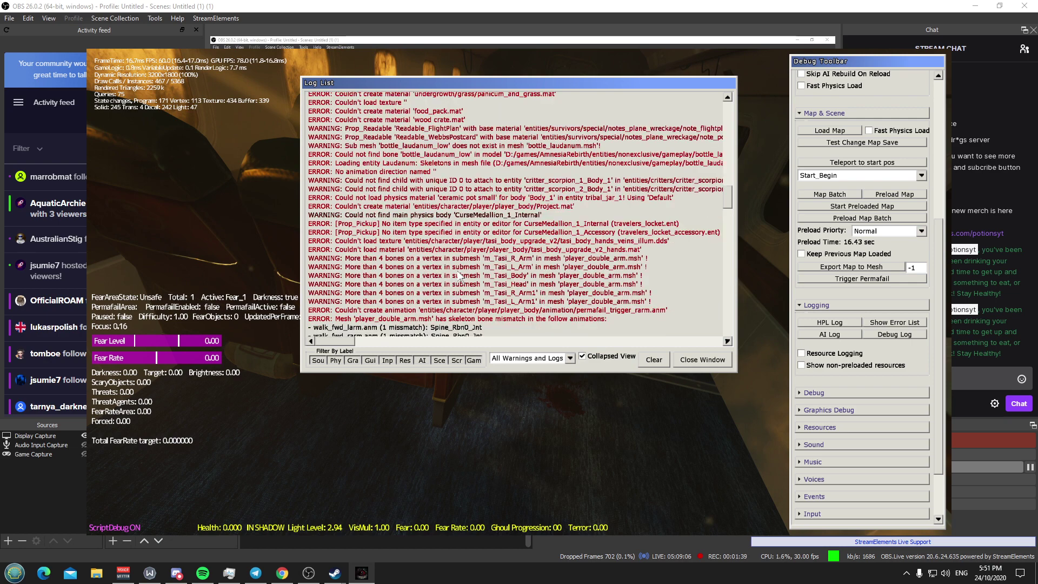
pyautogui.scroll(5, 459, 277)
pyautogui.scroll(-1, 460, 276)
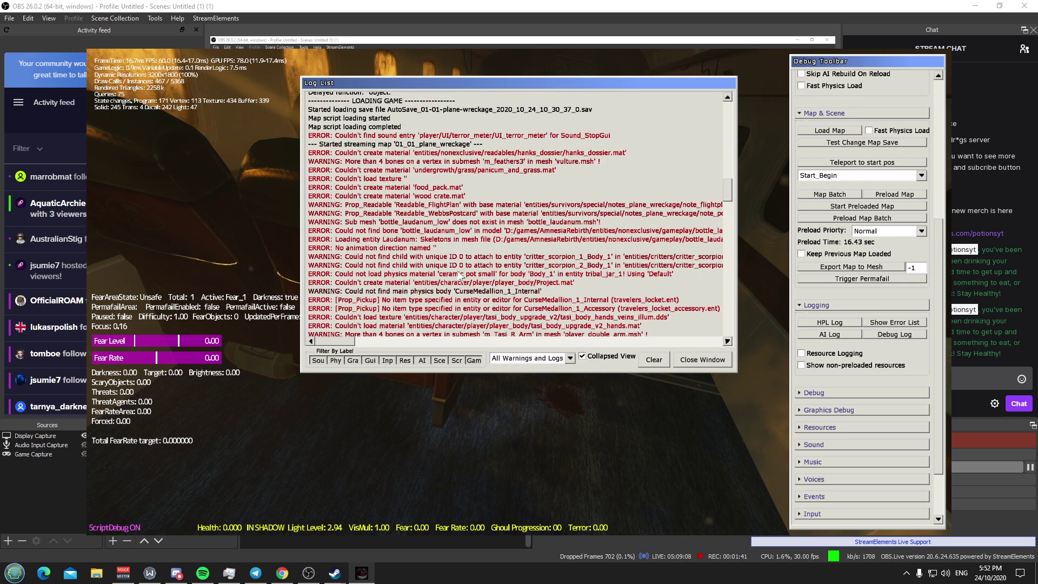
pyautogui.scroll(1, 459, 277)
pyautogui.scroll(3, 459, 277)
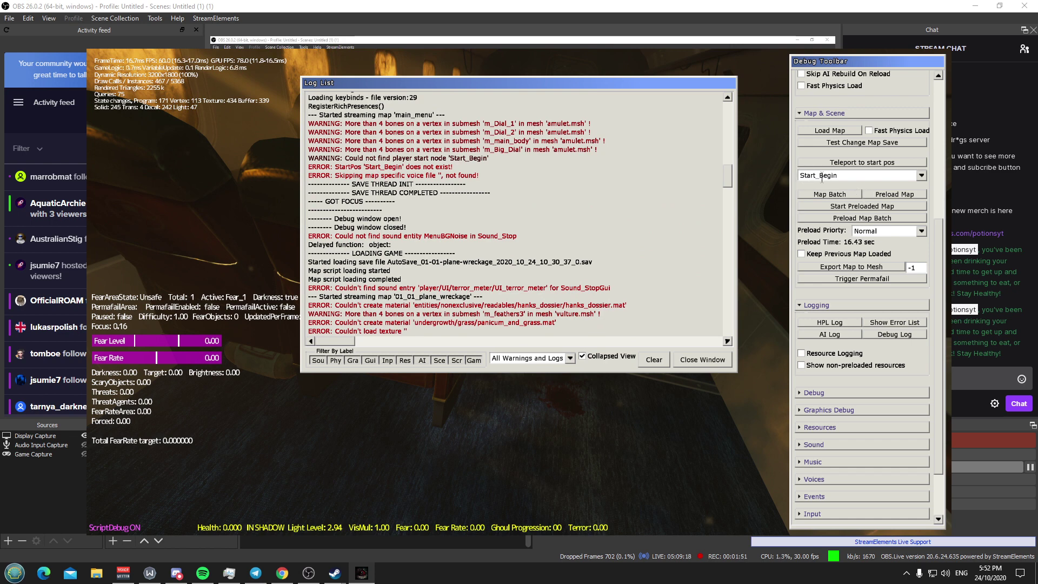
# Step: Keep Start_Begin as the teleport start position and focus the Log List window
pyautogui.click(921, 176)
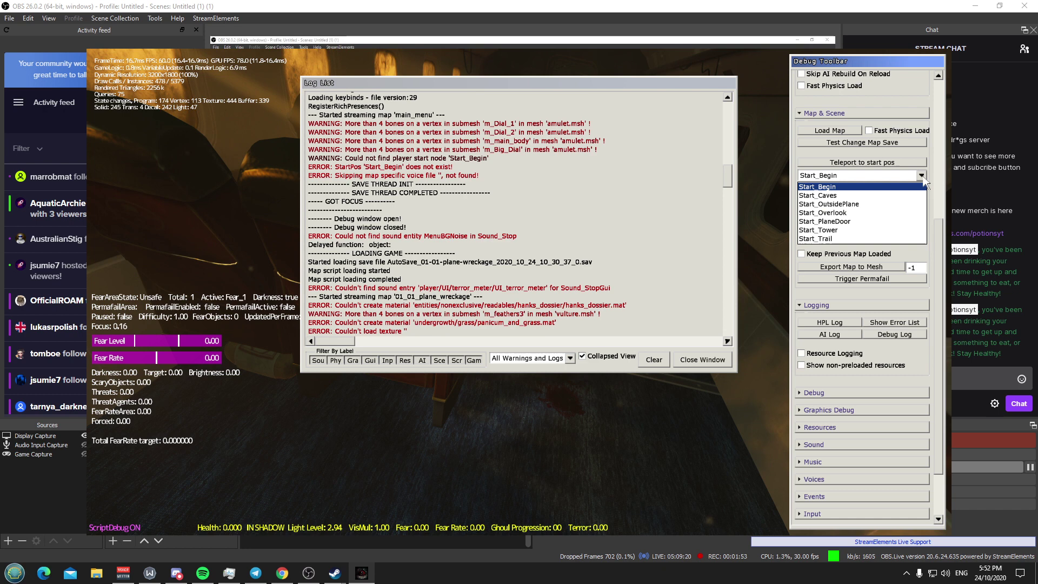
pyautogui.click(919, 185)
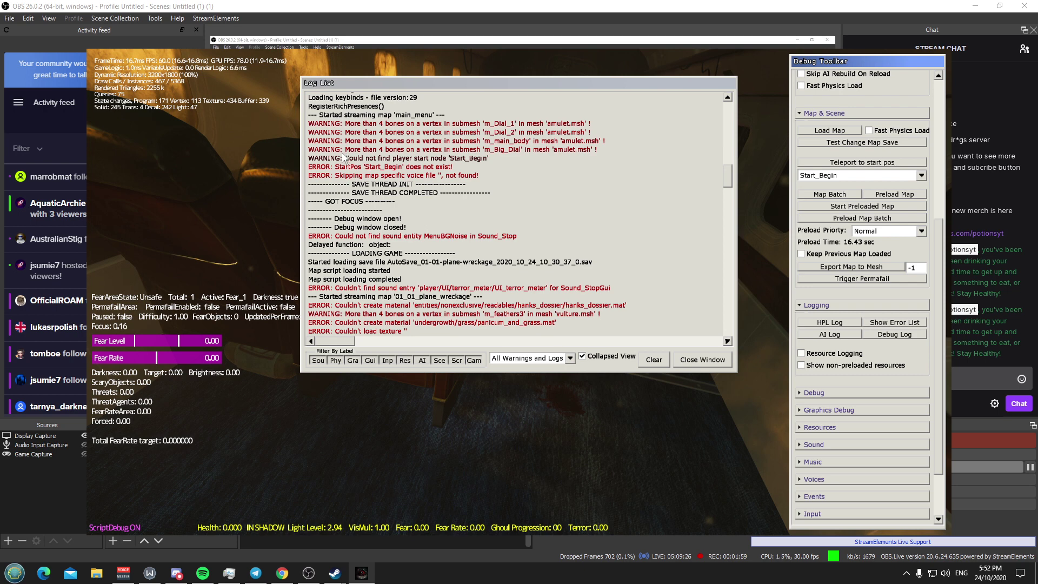
pyautogui.click(400, 123)
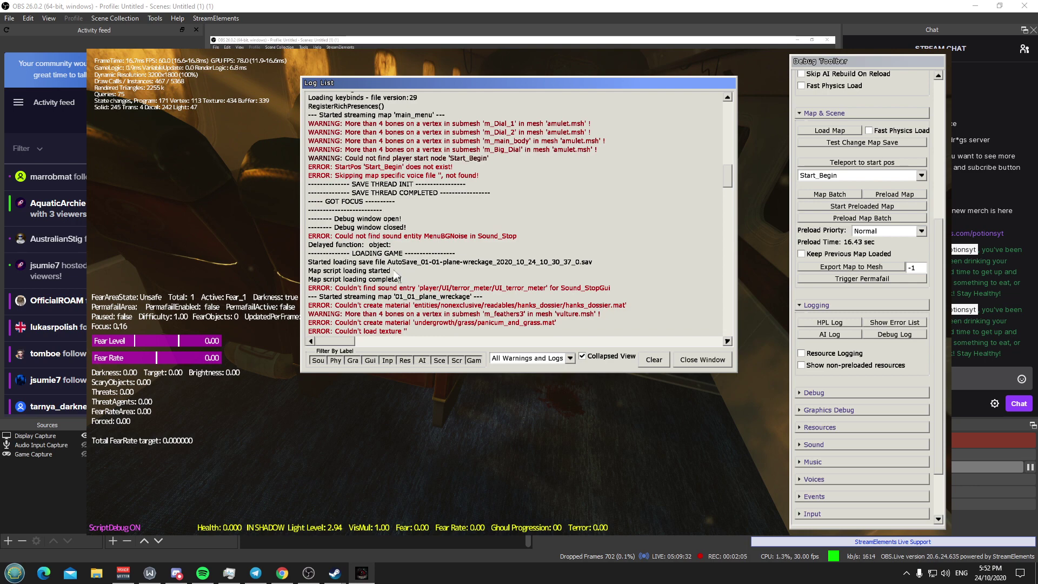
pyautogui.scroll(-5, 385, 288)
pyautogui.scroll(-5, 445, 285)
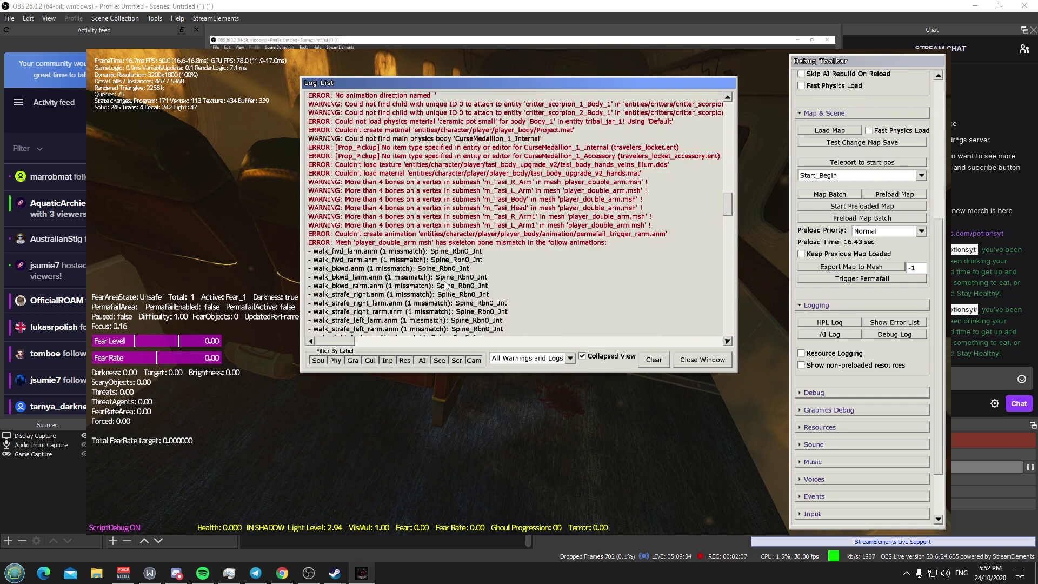
pyautogui.scroll(-5, 446, 286)
pyautogui.scroll(-5, 455, 276)
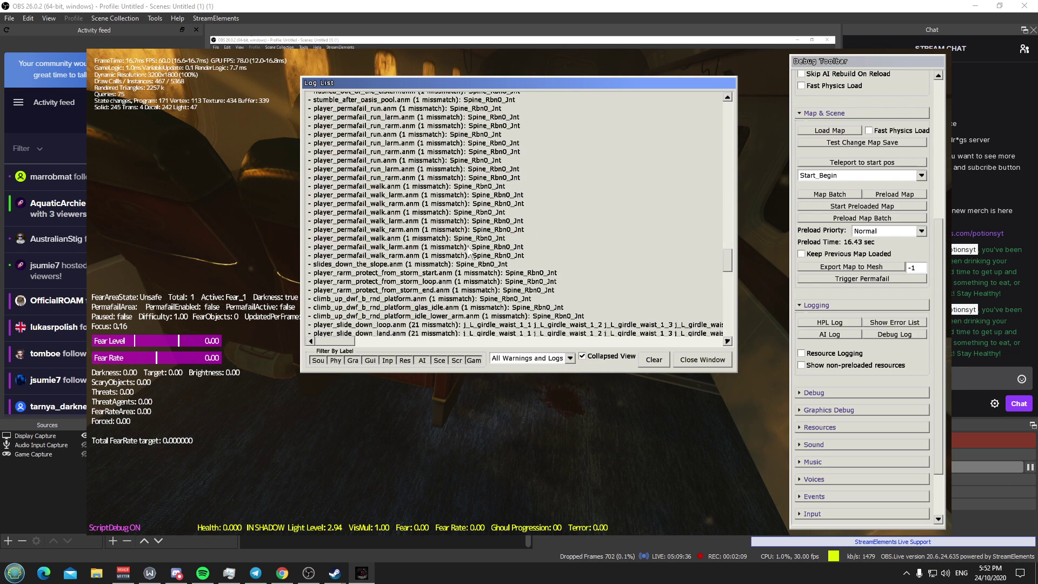
pyautogui.scroll(-5, 466, 259)
pyautogui.scroll(-5, 470, 254)
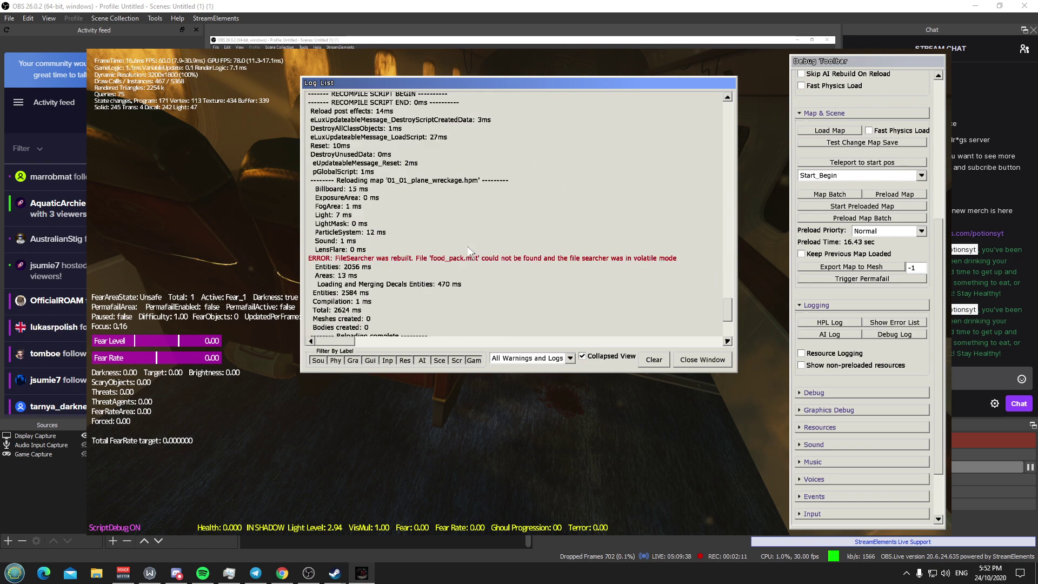
pyautogui.scroll(-1, 470, 253)
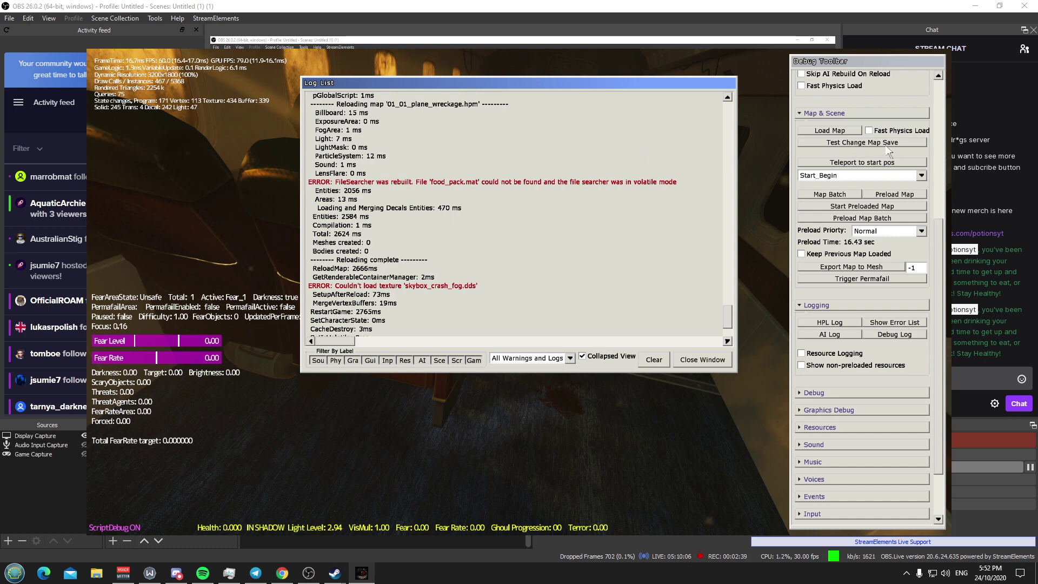
# Step: Run Test Change Map Save, then close the Log List window
pyautogui.click(860, 143)
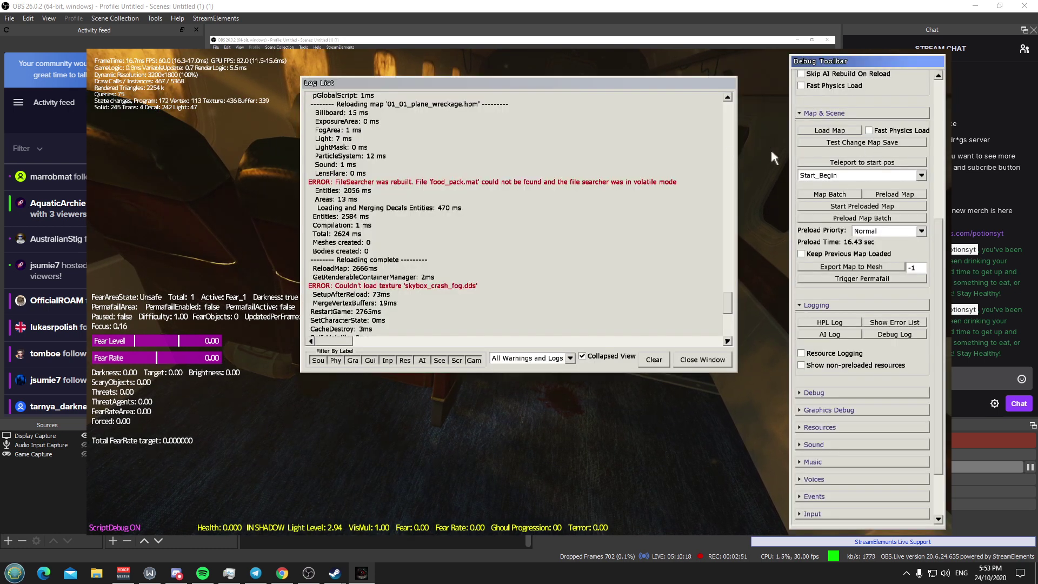
pyautogui.click(702, 359)
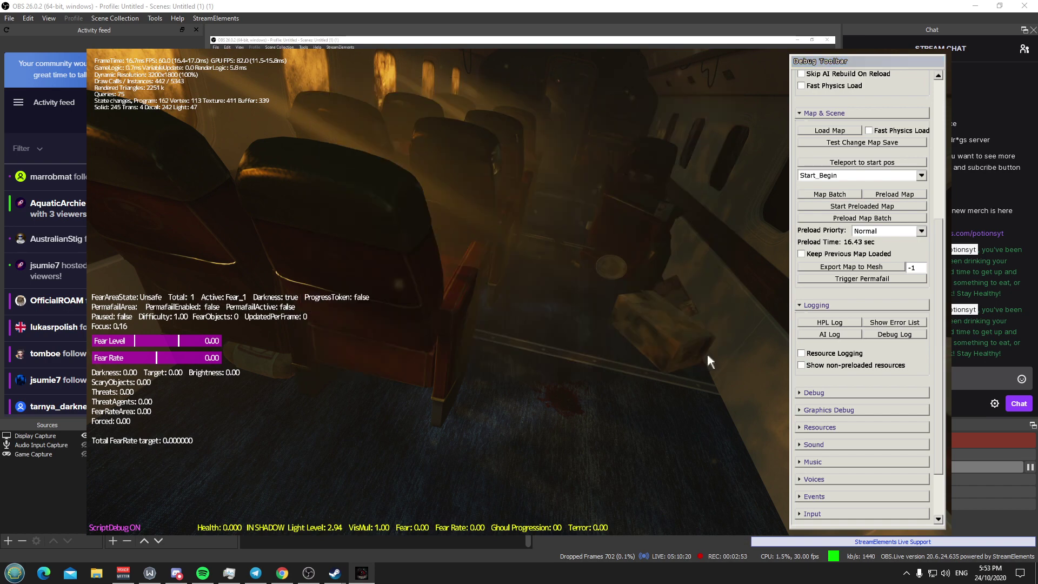
# Step: Hide the debug toolbar to view the reloaded cabin, then bring it back with F1
pyautogui.press('F1')
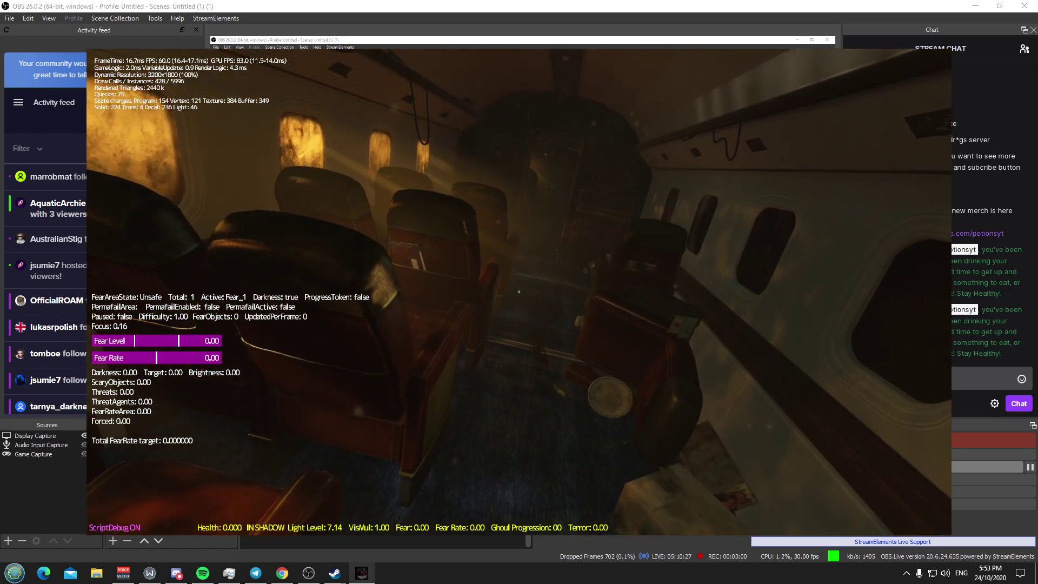
pyautogui.press('F1')
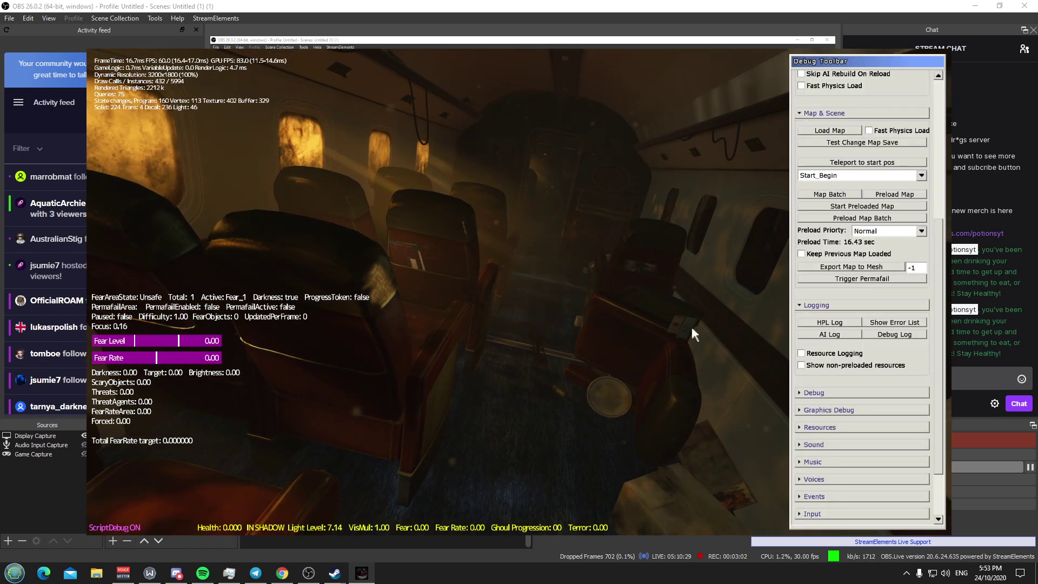
pyautogui.scroll(3, 938, 336)
pyautogui.scroll(2, 859, 273)
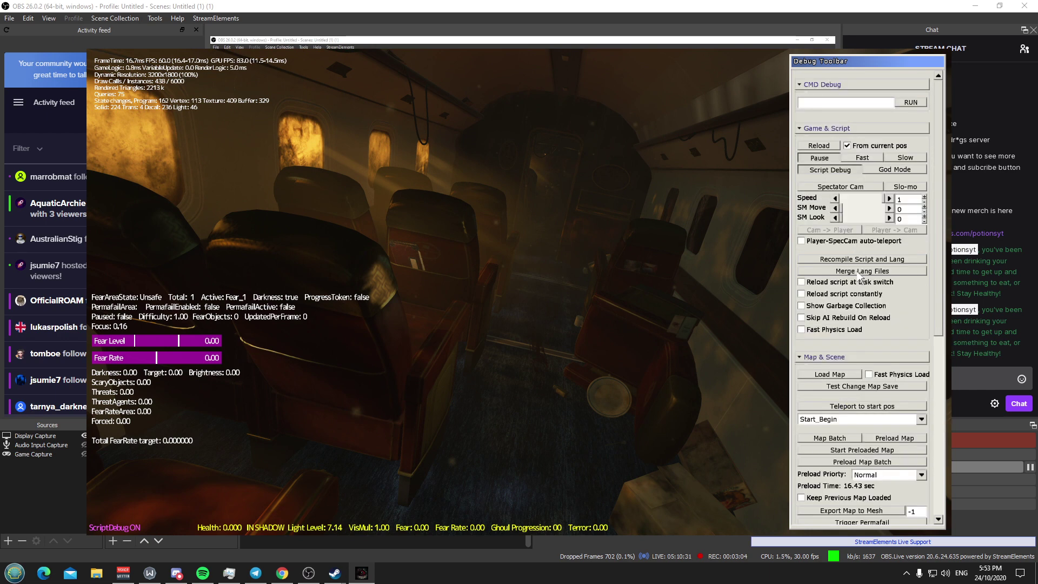
pyautogui.scroll(-5, 861, 276)
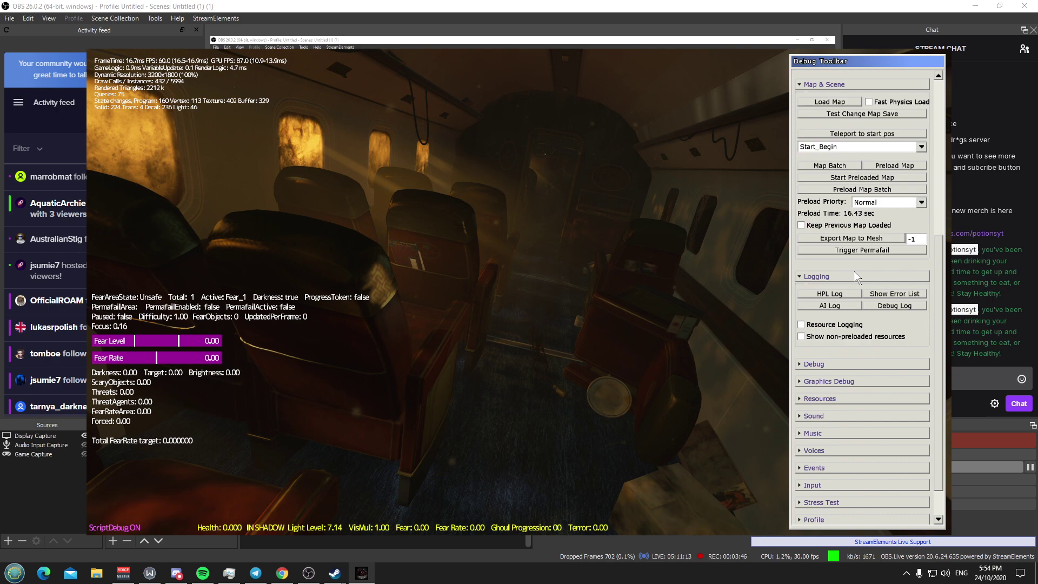
pyautogui.hotkey('alt', 'Tab')
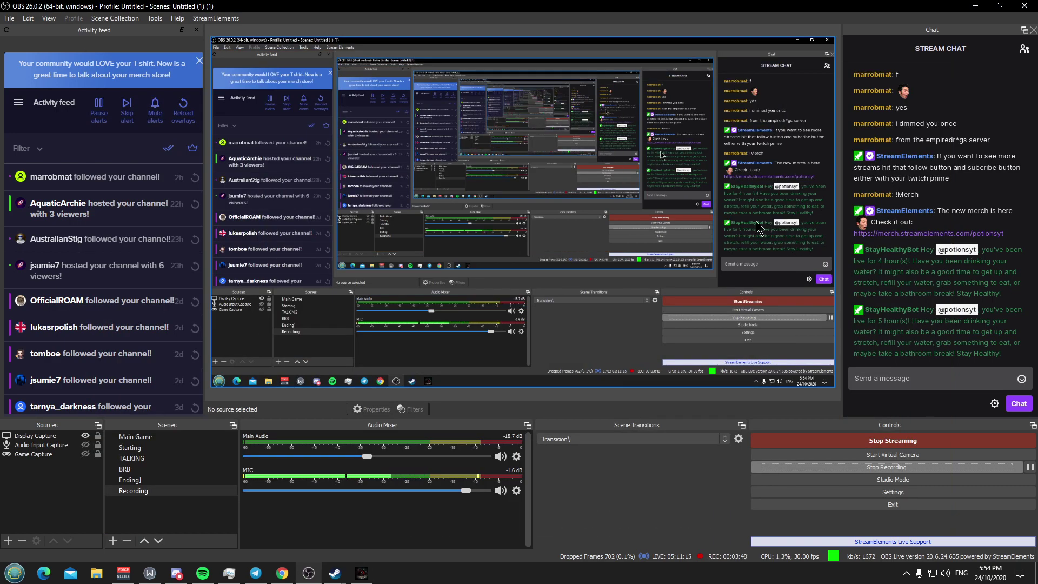